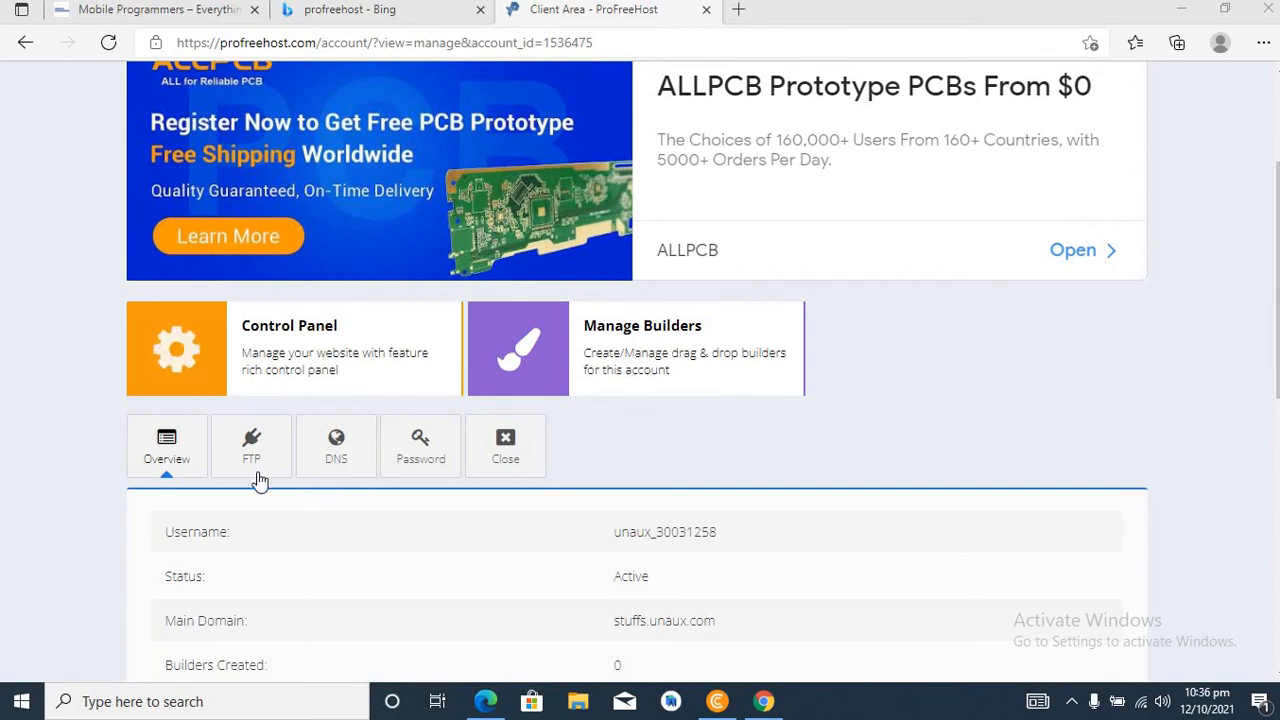
# Step: Open the VistaPanel control panel from the ProFreeHost Control Panel card
pyautogui.click(222, 354)
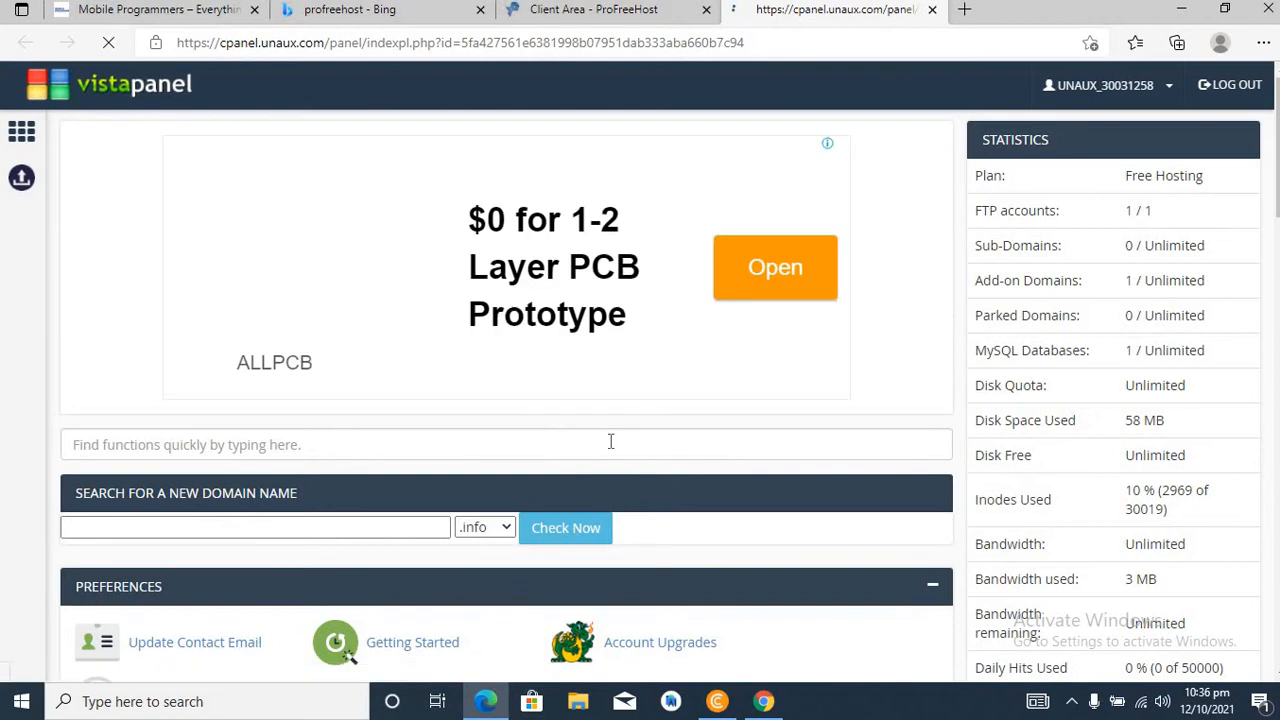
# Step: Load the Softaculous Apps Installer link from the Software section into the address bar
pyautogui.scroll(-3, 1197, 275)
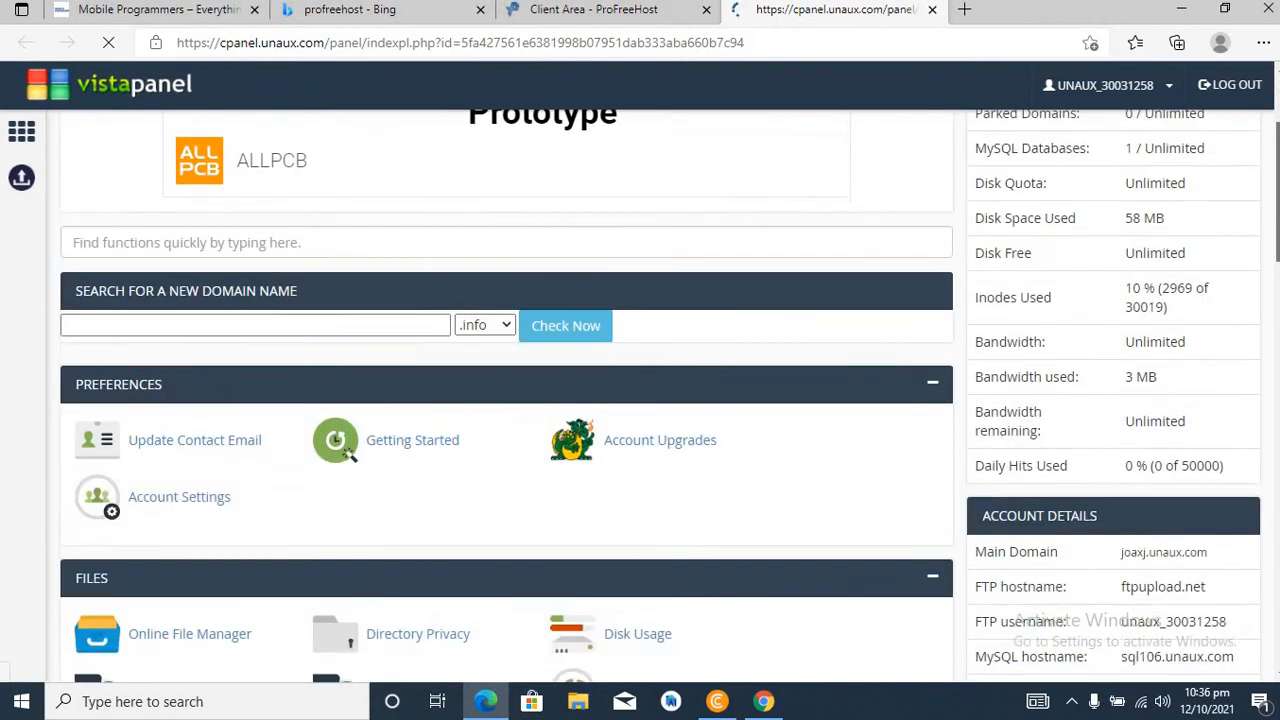
pyautogui.scroll(-5, 640, 400)
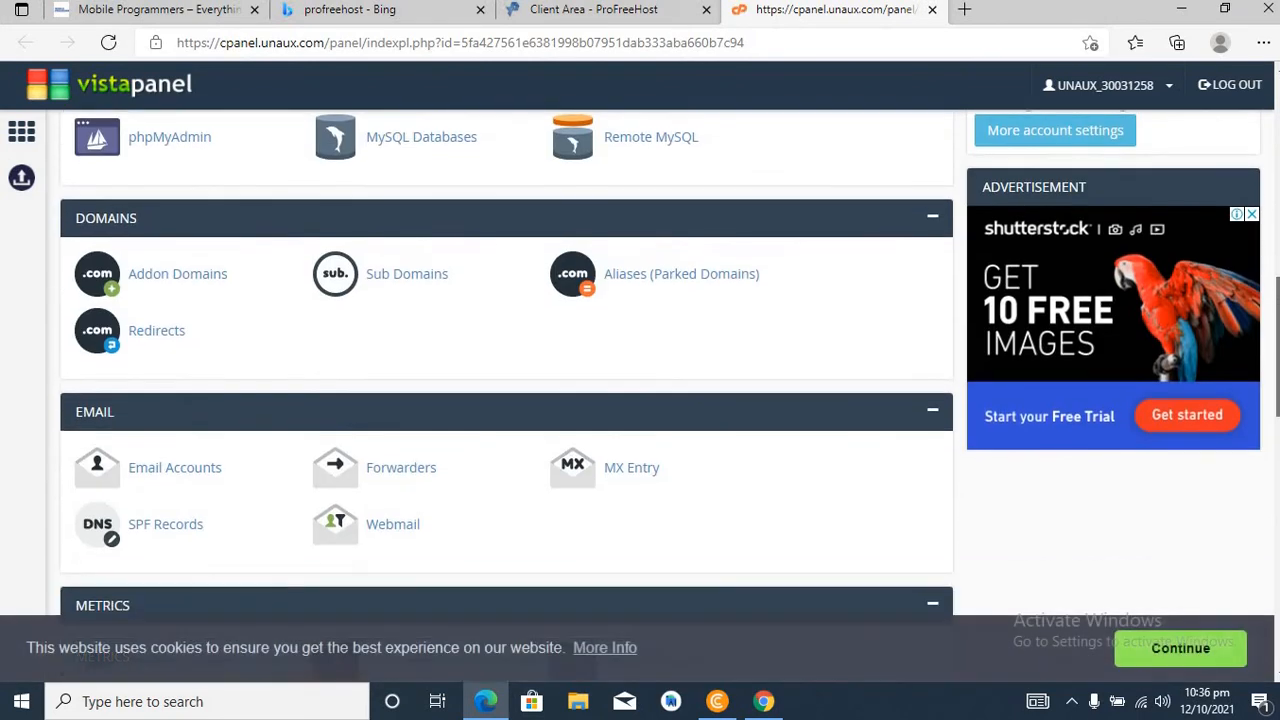
pyautogui.scroll(-5, 507, 400)
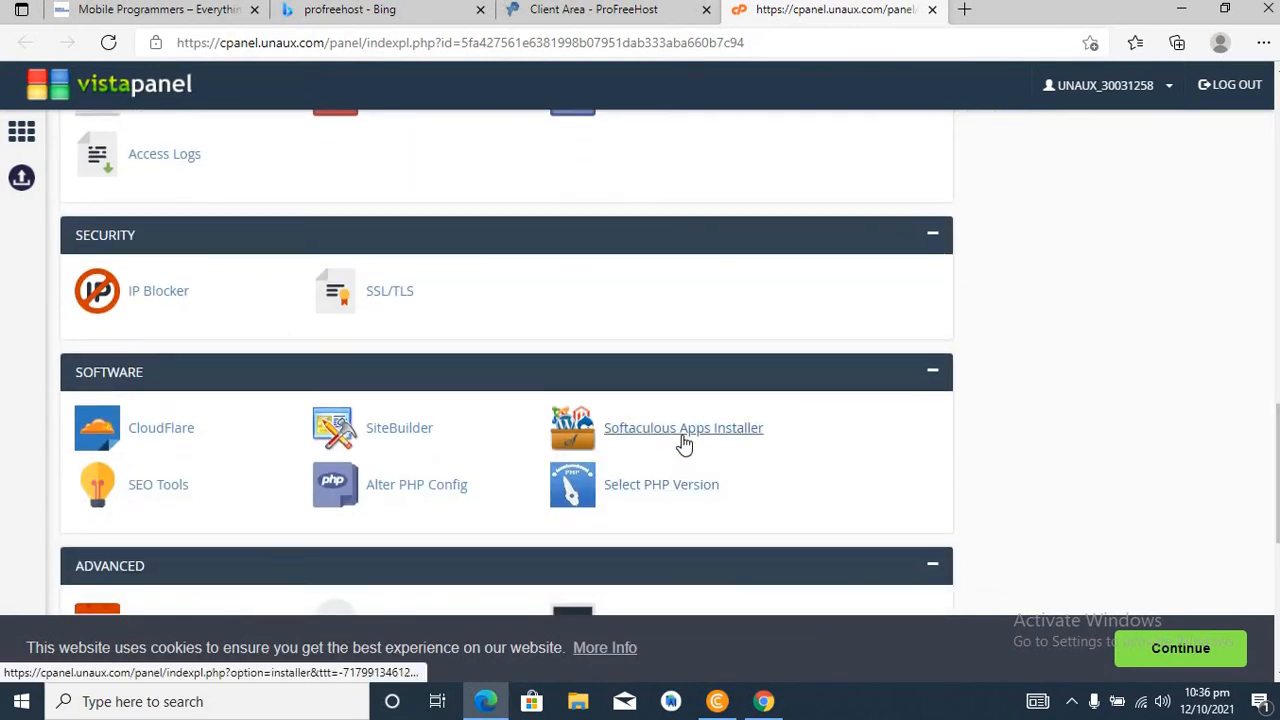
pyautogui.moveTo(684, 443); pyautogui.dragTo(586, 48)
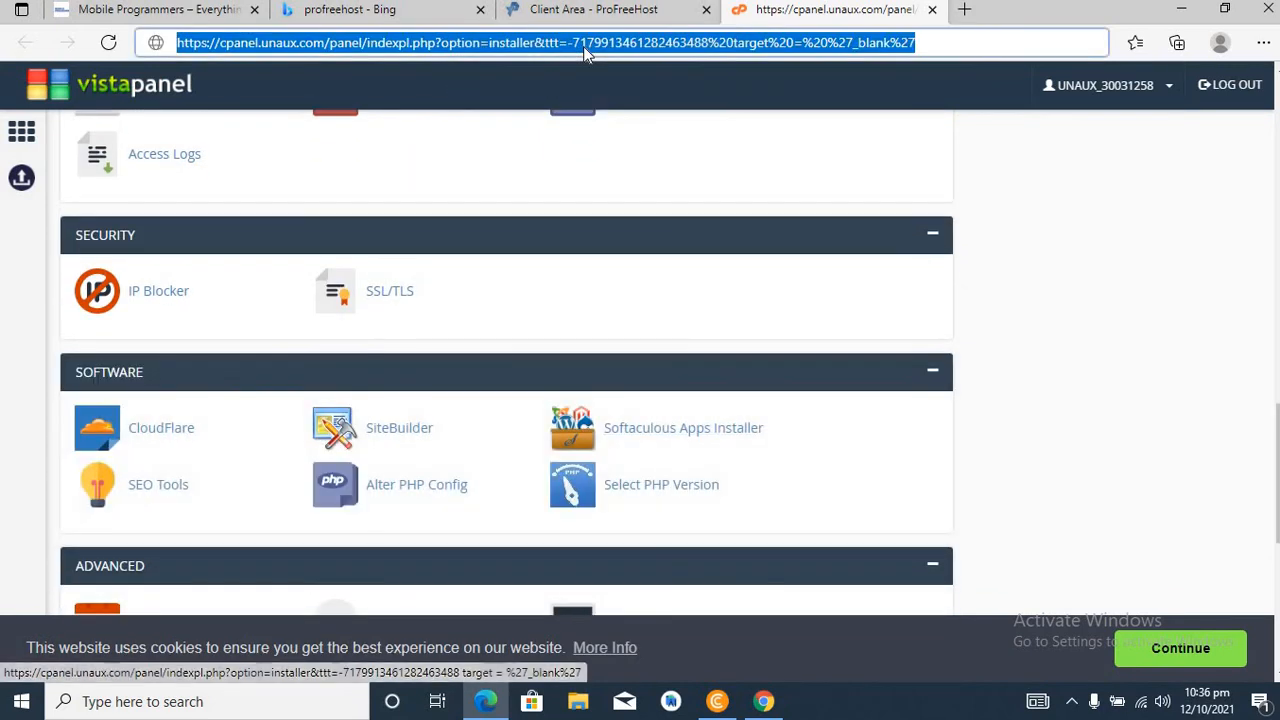
# Step: Remove the existing WordPress installation at stuffs.unaux.com from Softaculous Installations
pyautogui.press('Return')
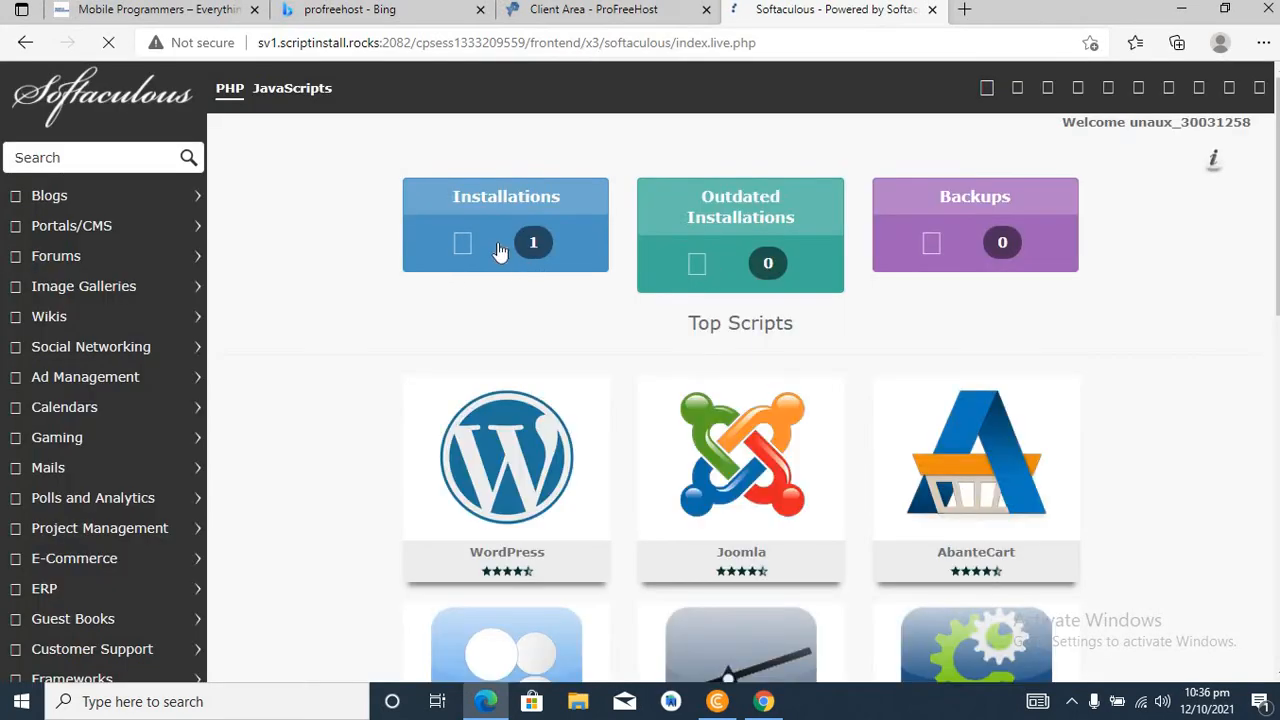
pyautogui.click(500, 251)
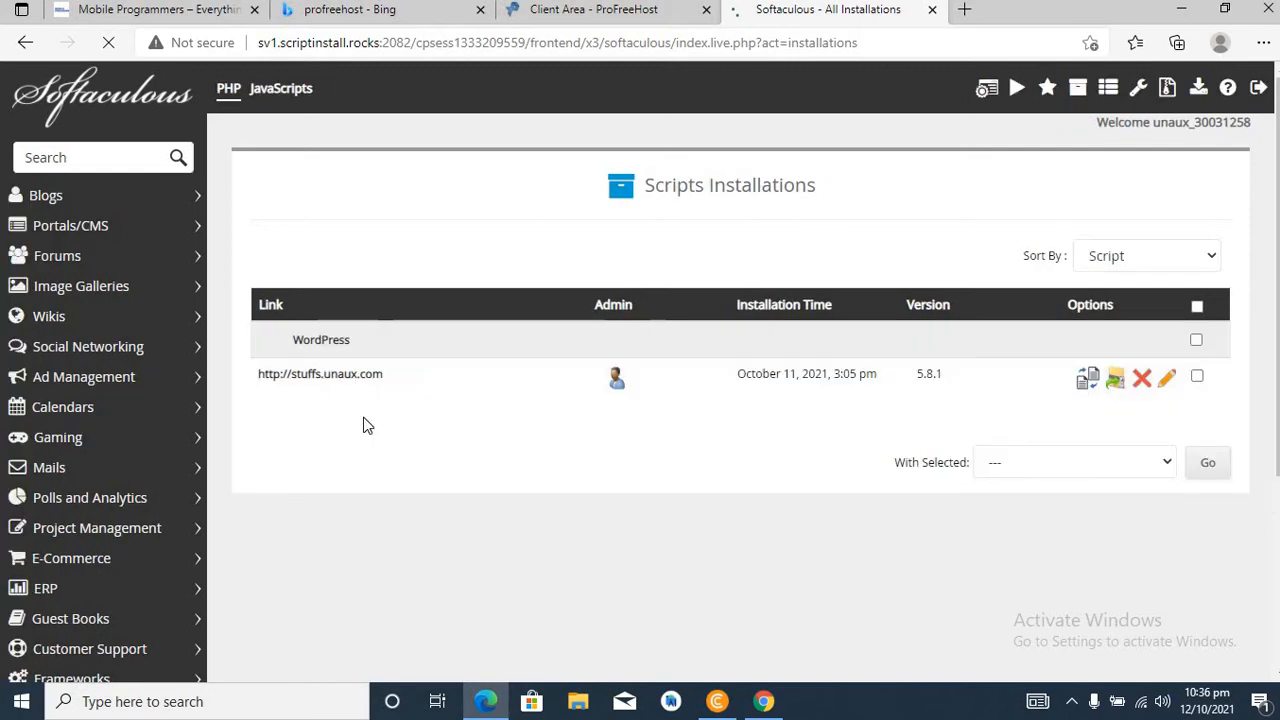
pyautogui.click(1143, 380)
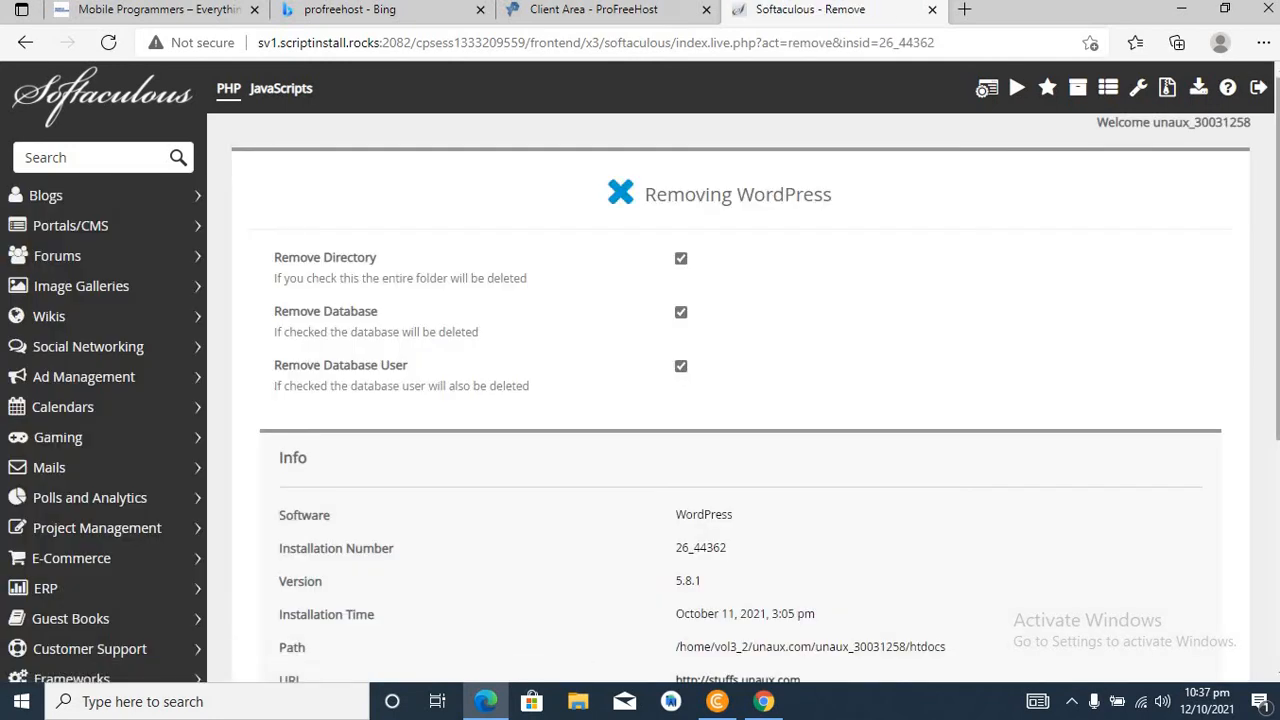
pyautogui.scroll(-3, 800, 620)
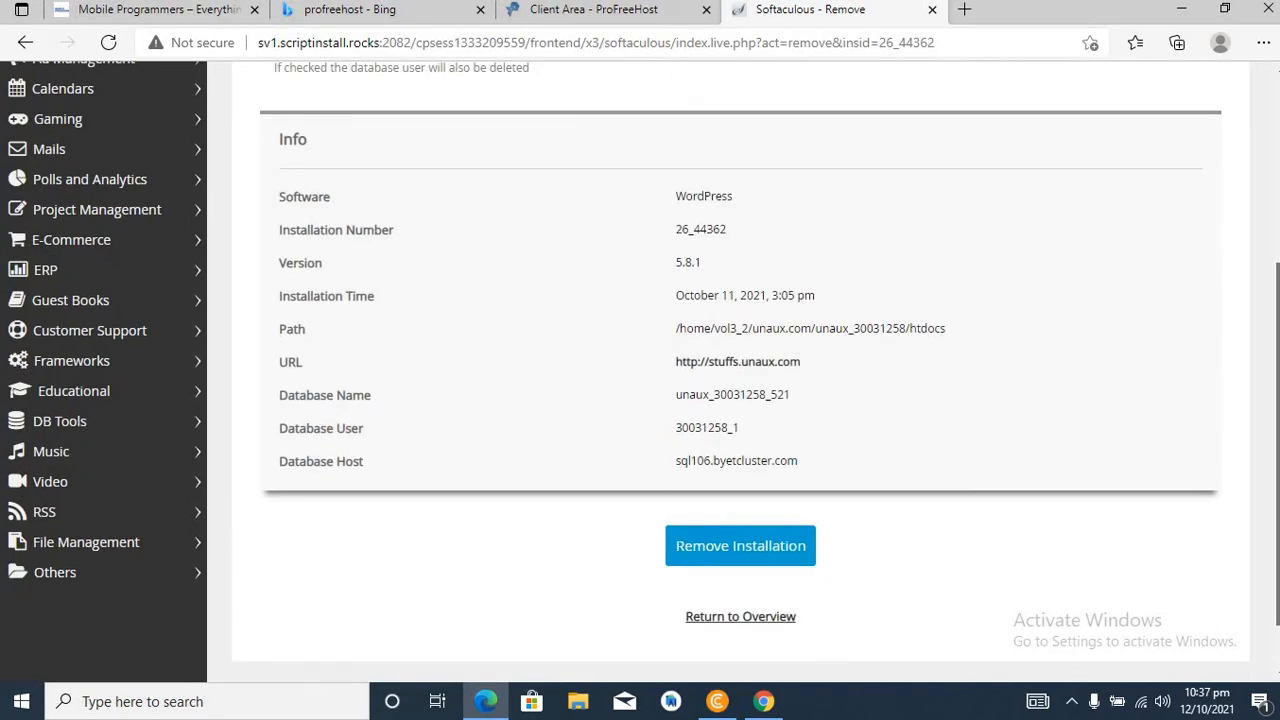
pyautogui.click(779, 546)
pyautogui.press('Return')
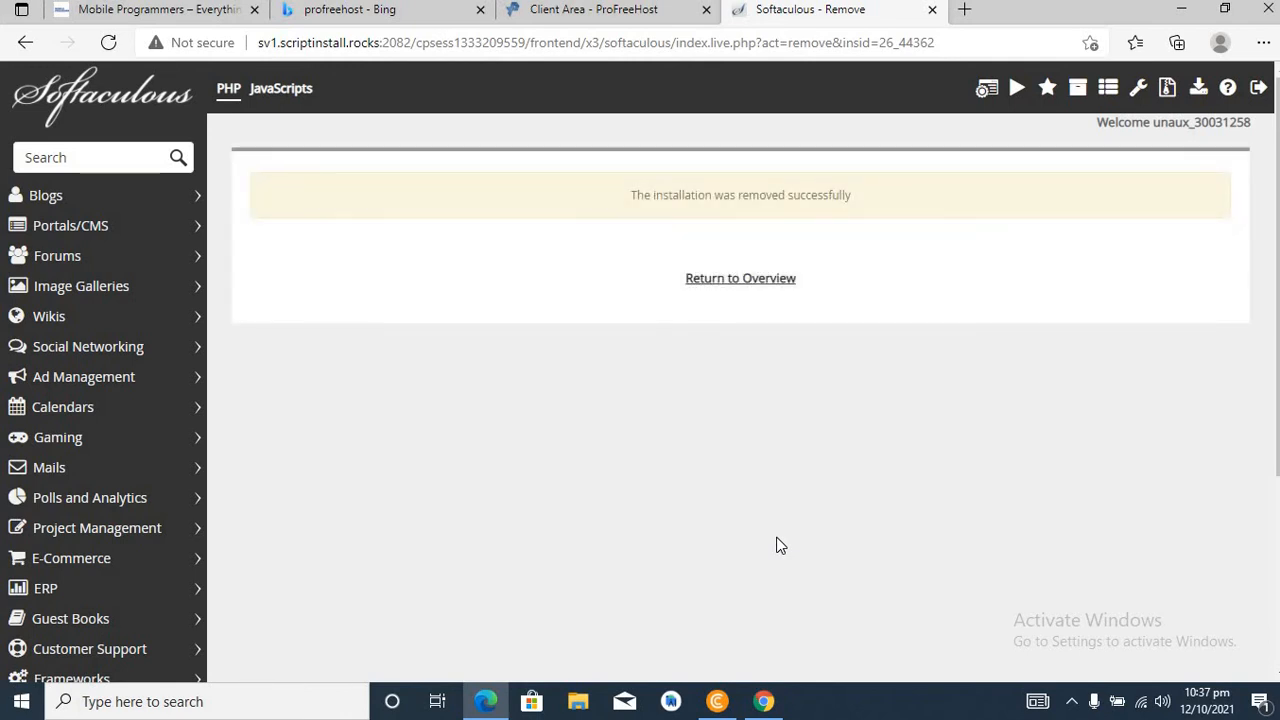
# Step: Return to the WordPress overview and open the WordPress 5.8.1 install form
pyautogui.click(736, 284)
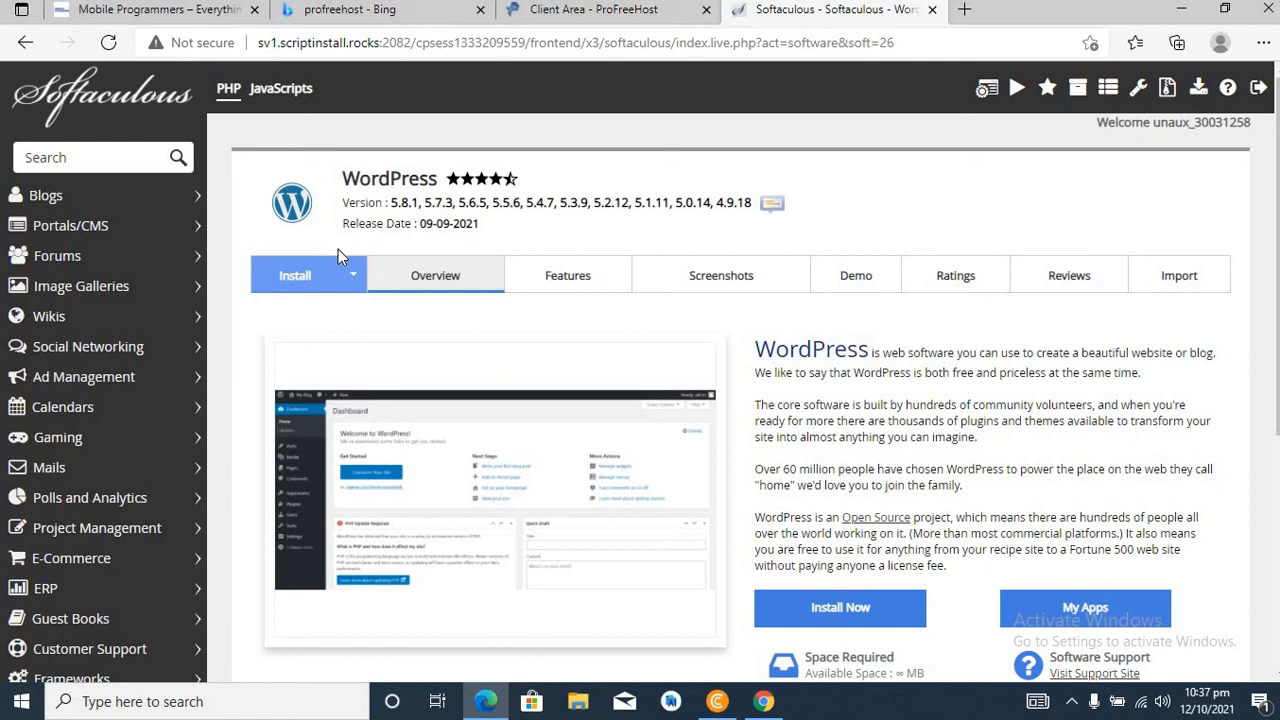
pyautogui.click(843, 630)
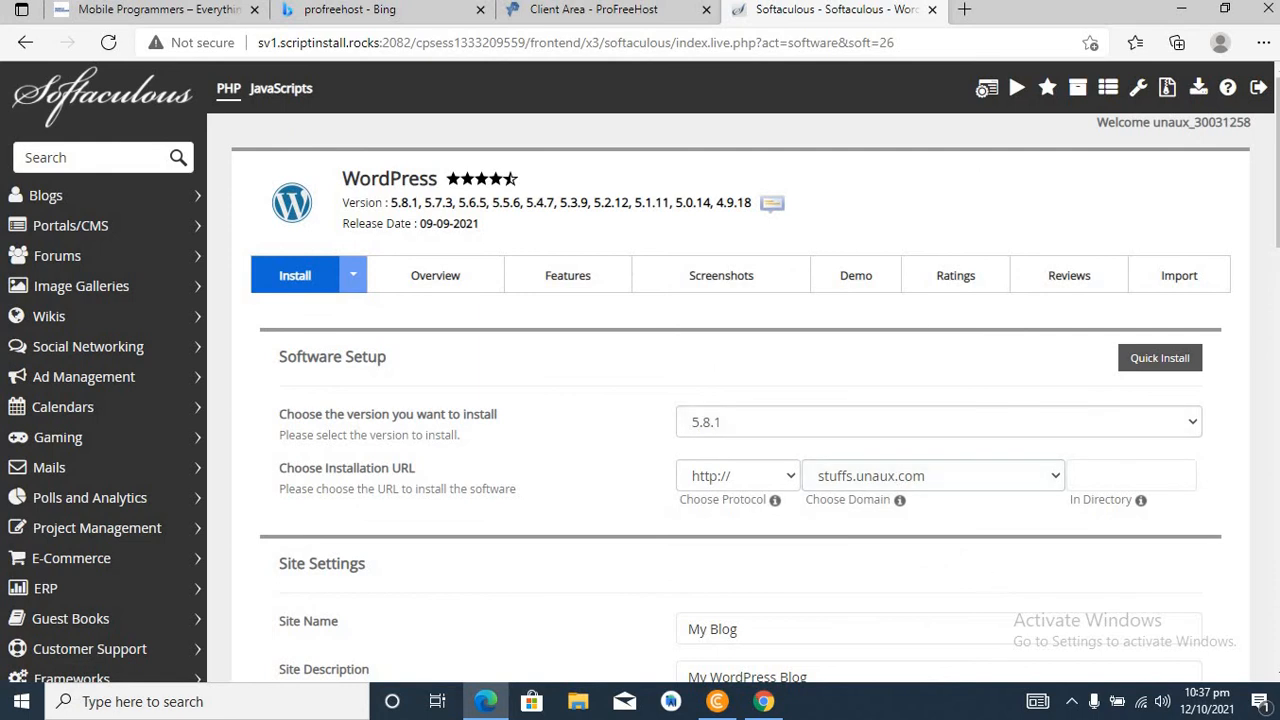
pyautogui.scroll(-5, 740, 370)
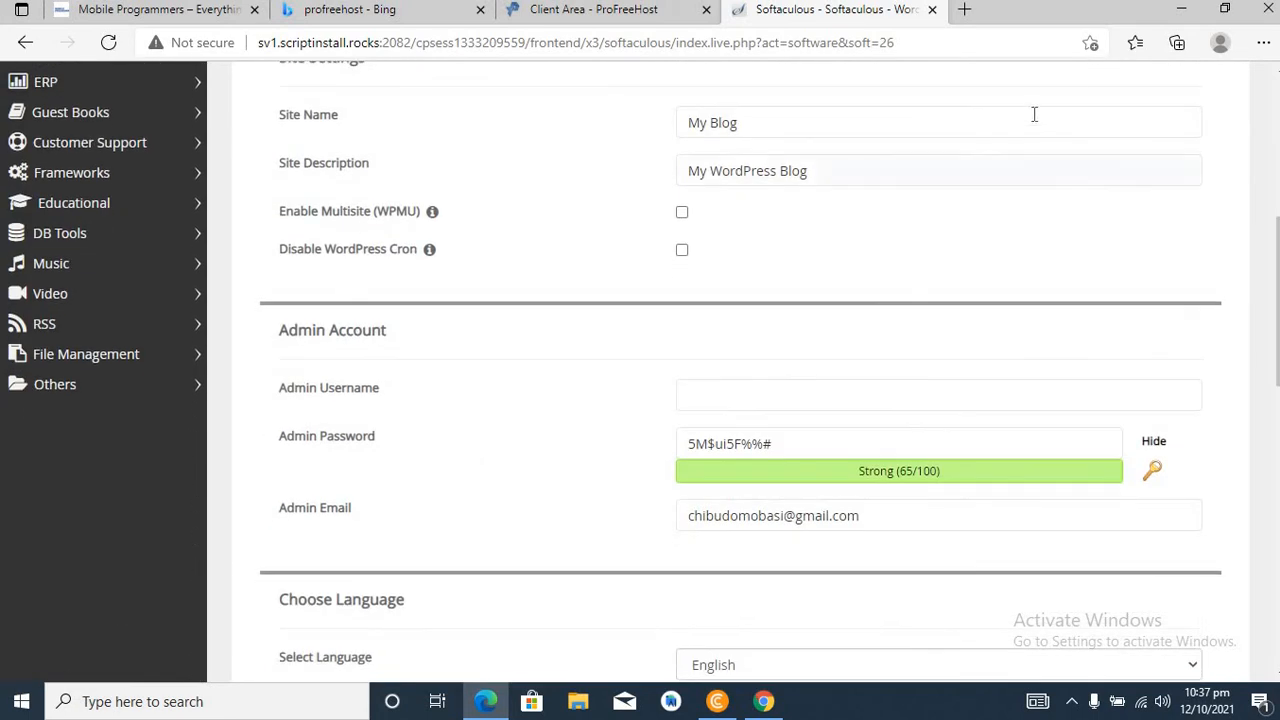
# Step: Set the site name to Stuffs and description to 'get all your stuffs'
pyautogui.click(1037, 126)
pyautogui.press('BackSpace')
pyautogui.press('BackSpace')
pyautogui.press('BackSpace')
pyautogui.press('BackSpace')
pyautogui.press('BackSpace')
pyautogui.press('BackSpace')
pyautogui.press('BackSpace')
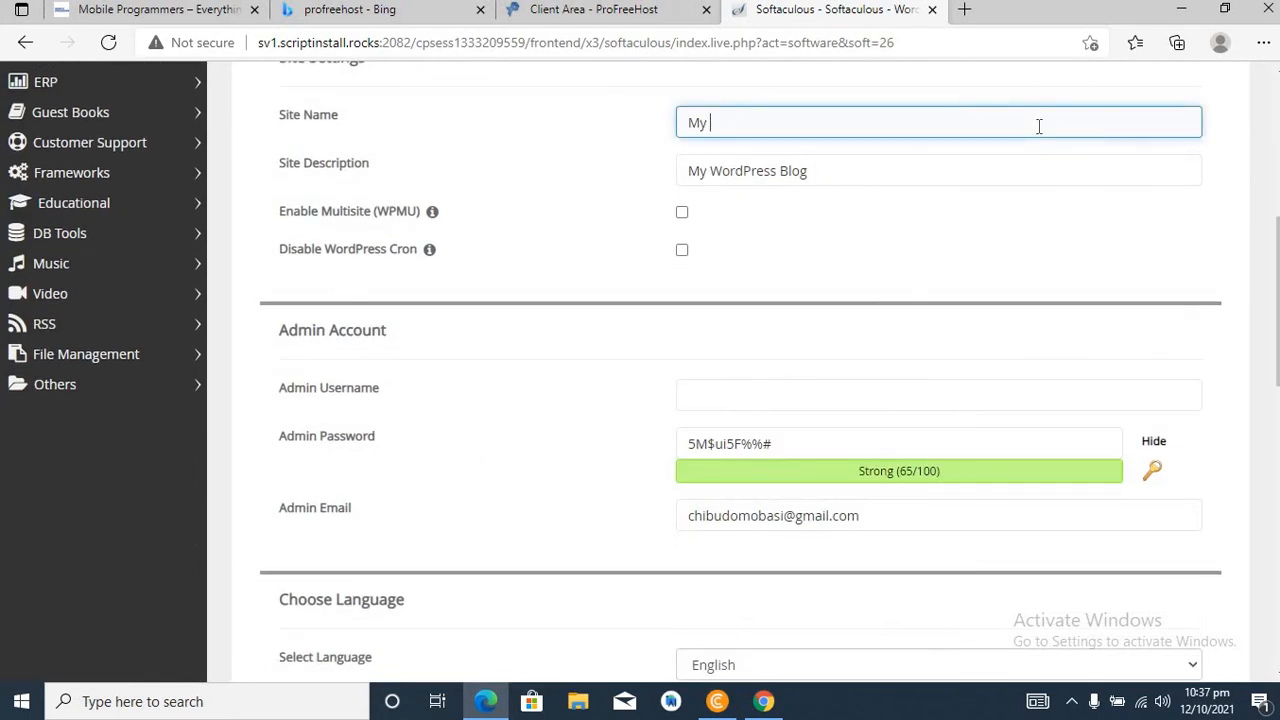
pyautogui.write('st')
pyautogui.press('Down')
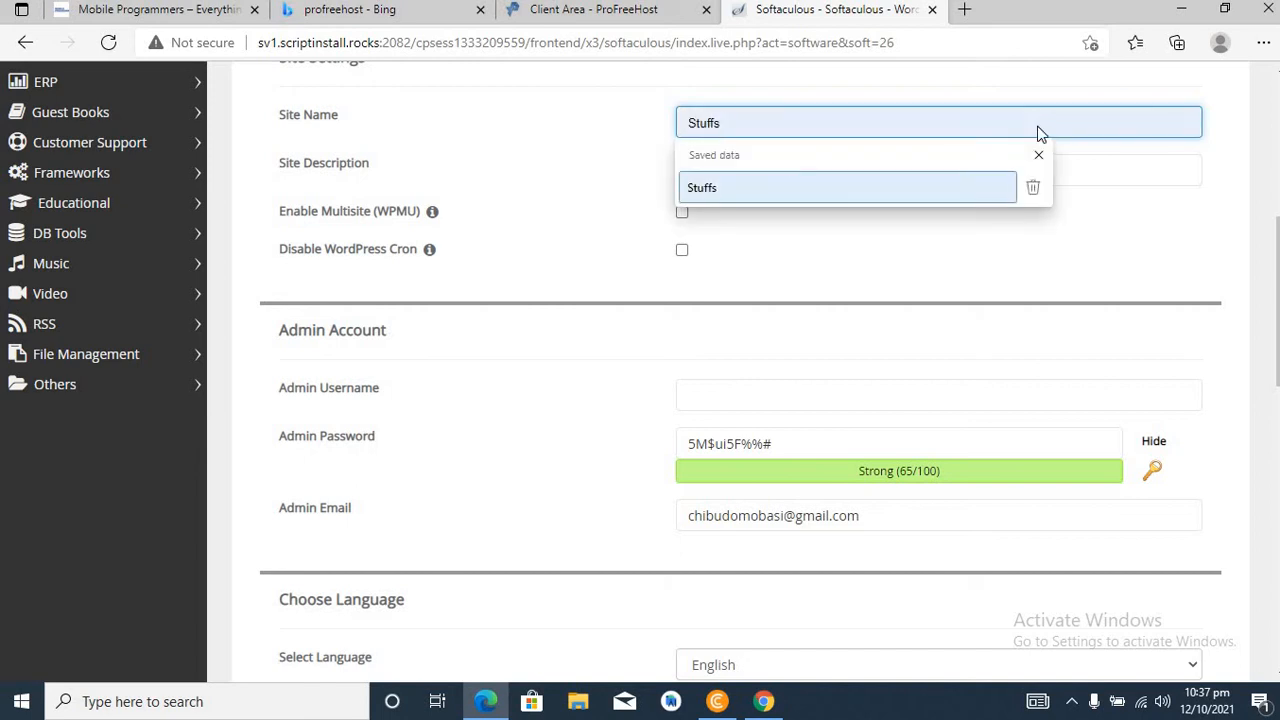
pyautogui.press('Return')
pyautogui.click(1009, 165)
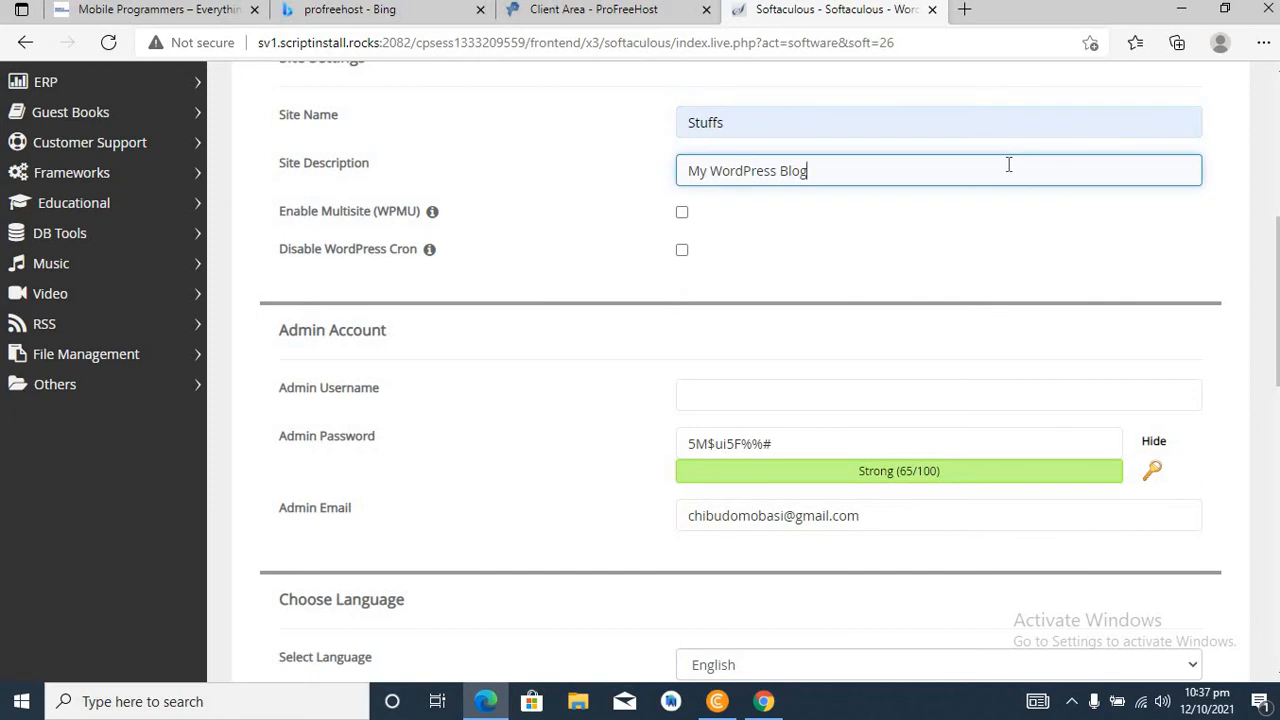
pyautogui.press('BackSpace')
pyautogui.press('BackSpace')
pyautogui.press('BackSpace')
pyautogui.press('BackSpace')
pyautogui.press('BackSpace')
pyautogui.press('BackSpace')
pyautogui.press('BackSpace')
pyautogui.press('BackSpace')
pyautogui.press('BackSpace')
pyautogui.press('BackSpace')
pyautogui.press('BackSpace')
pyautogui.press('BackSpace')
pyautogui.press('BackSpace')
pyautogui.press('BackSpace')
pyautogui.press('BackSpace')
pyautogui.press('BackSpace')
pyautogui.press('BackSpace')
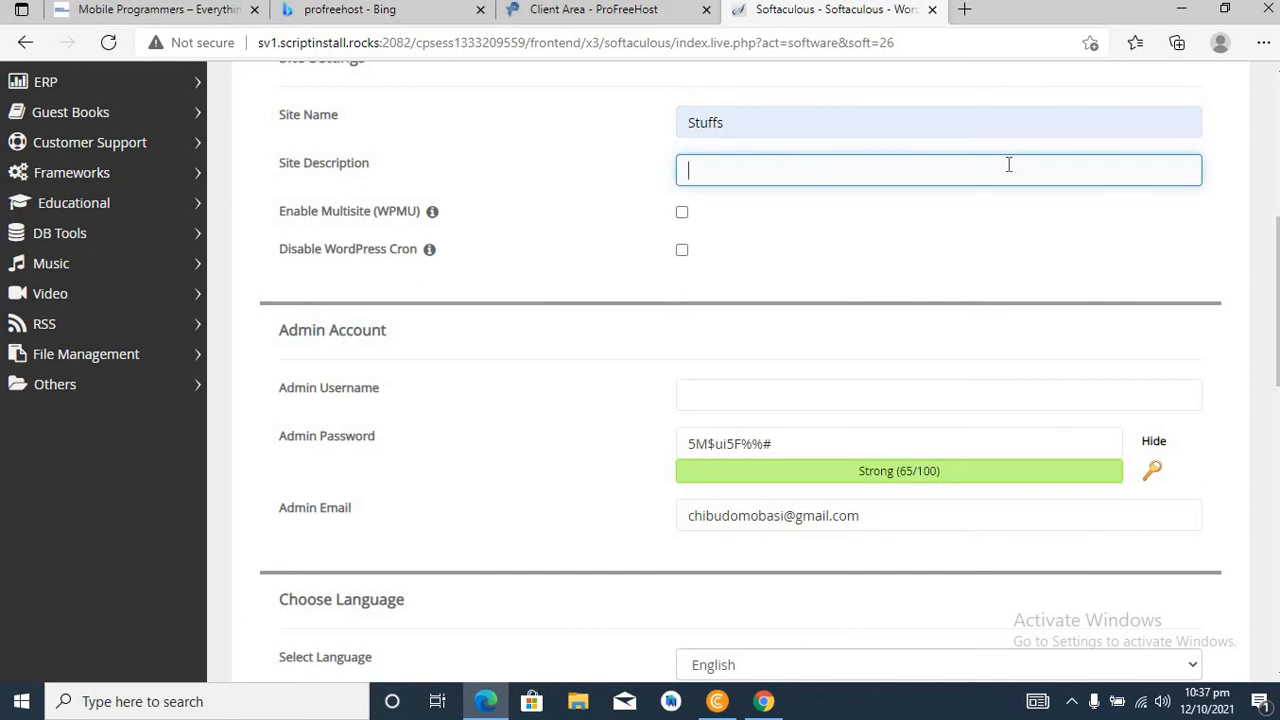
pyautogui.click(950, 172)
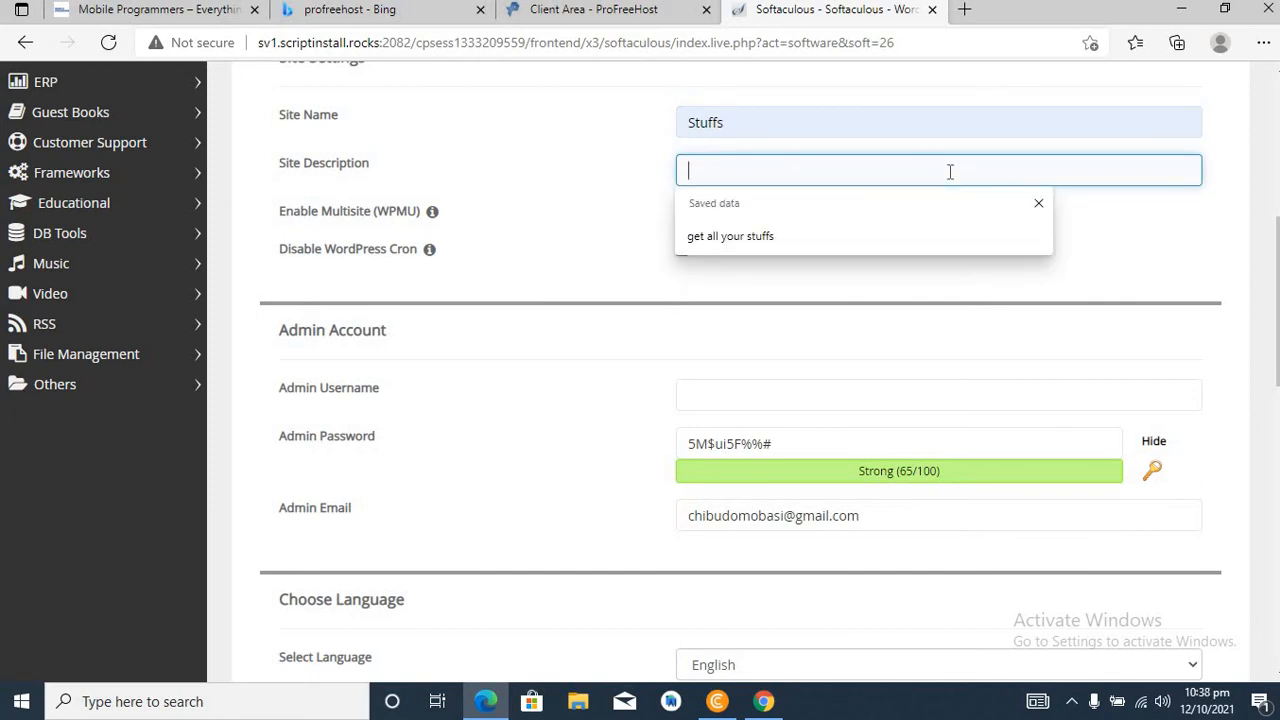
pyautogui.click(897, 232)
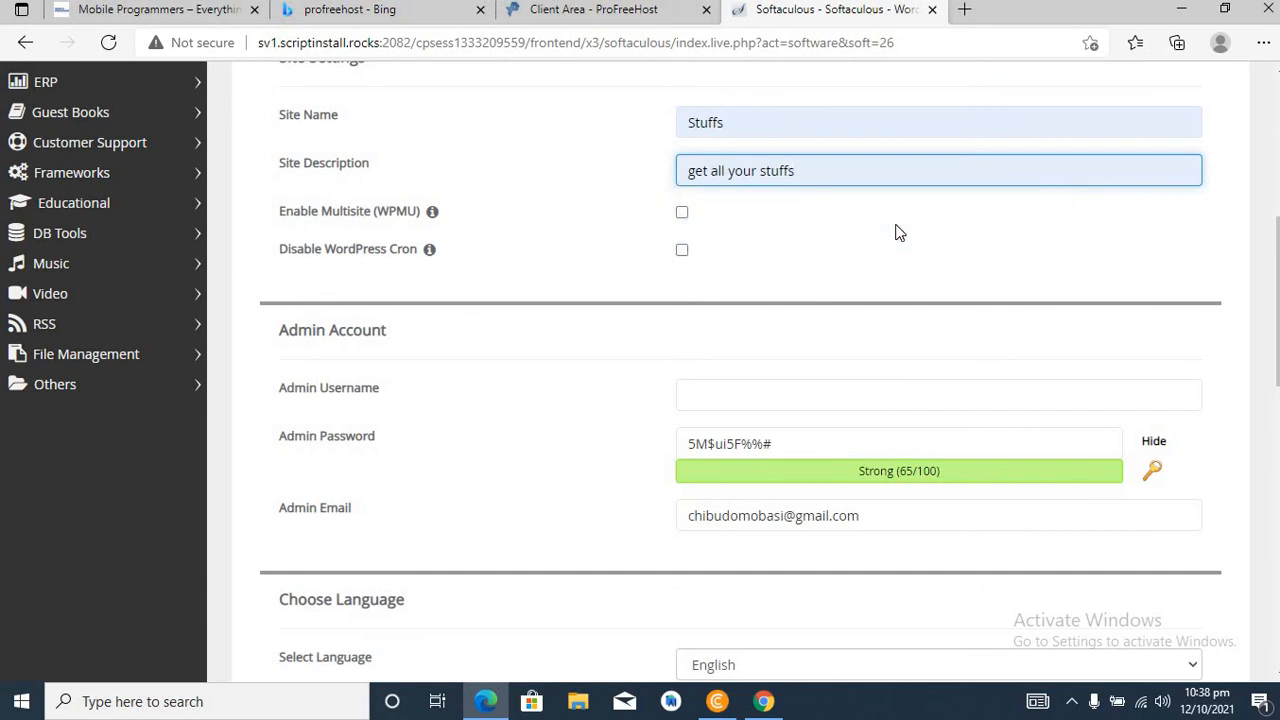
# Step: Set the admin username to admin and replace the generated admin password with a new one
pyautogui.scroll(-1, 896, 232)
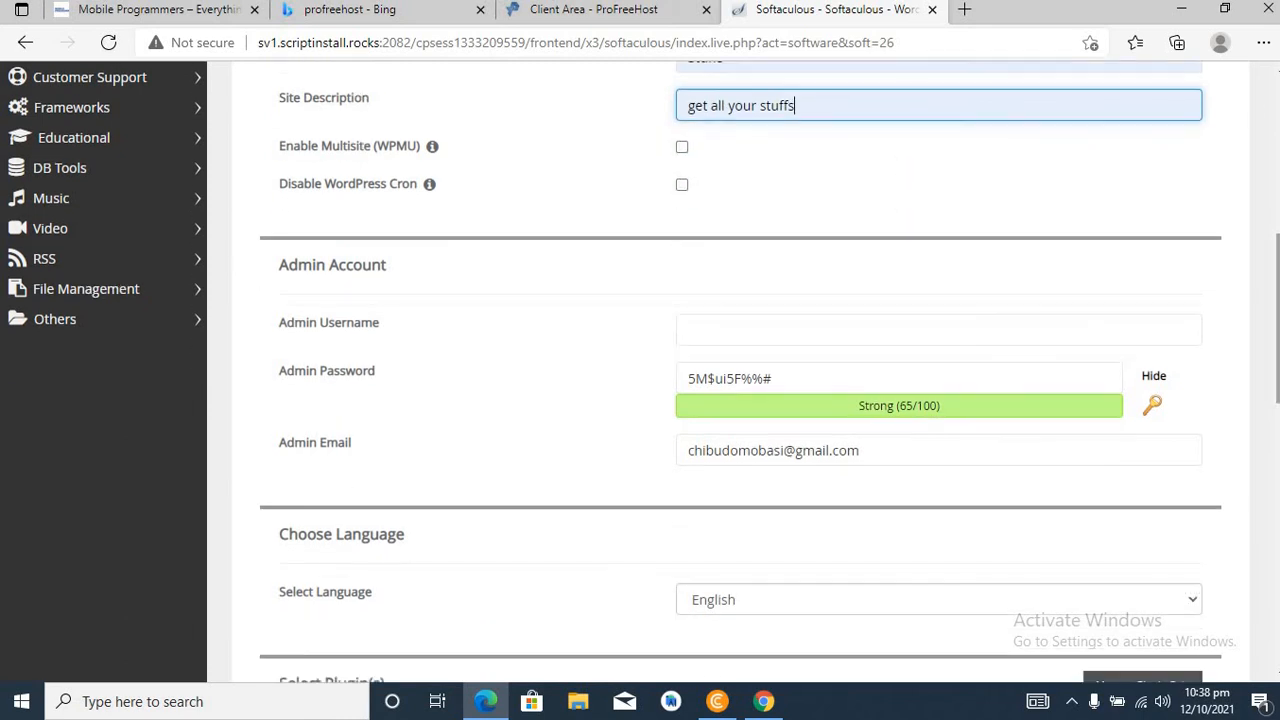
pyautogui.click(1009, 322)
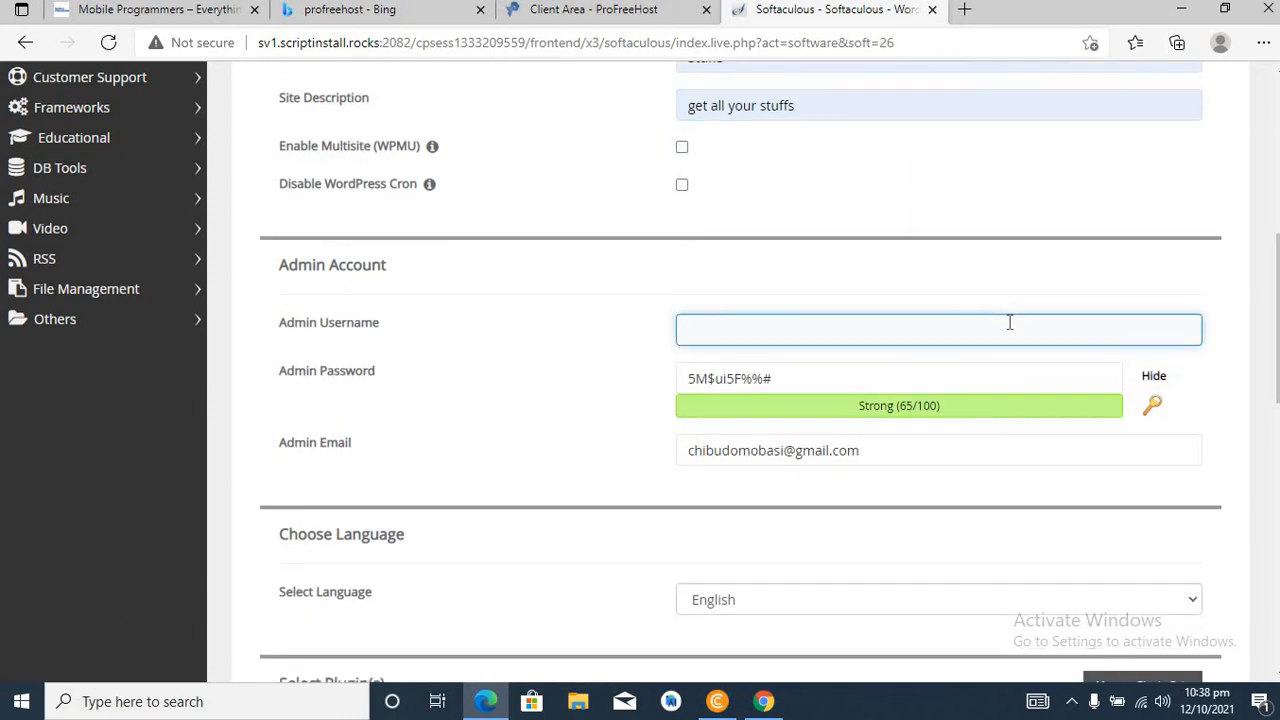
pyautogui.click(1157, 377)
pyautogui.click(1084, 385)
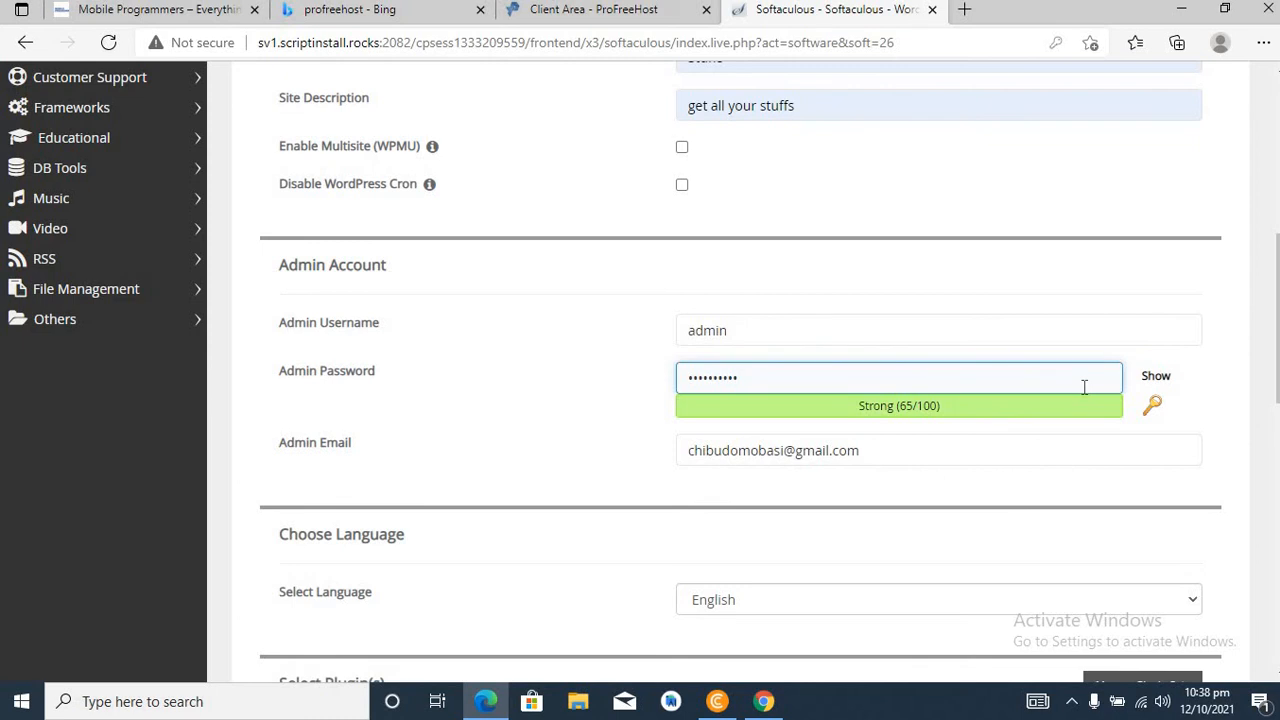
pyautogui.hotkey('ctrl', 'a')
pyautogui.press('BackSpace')
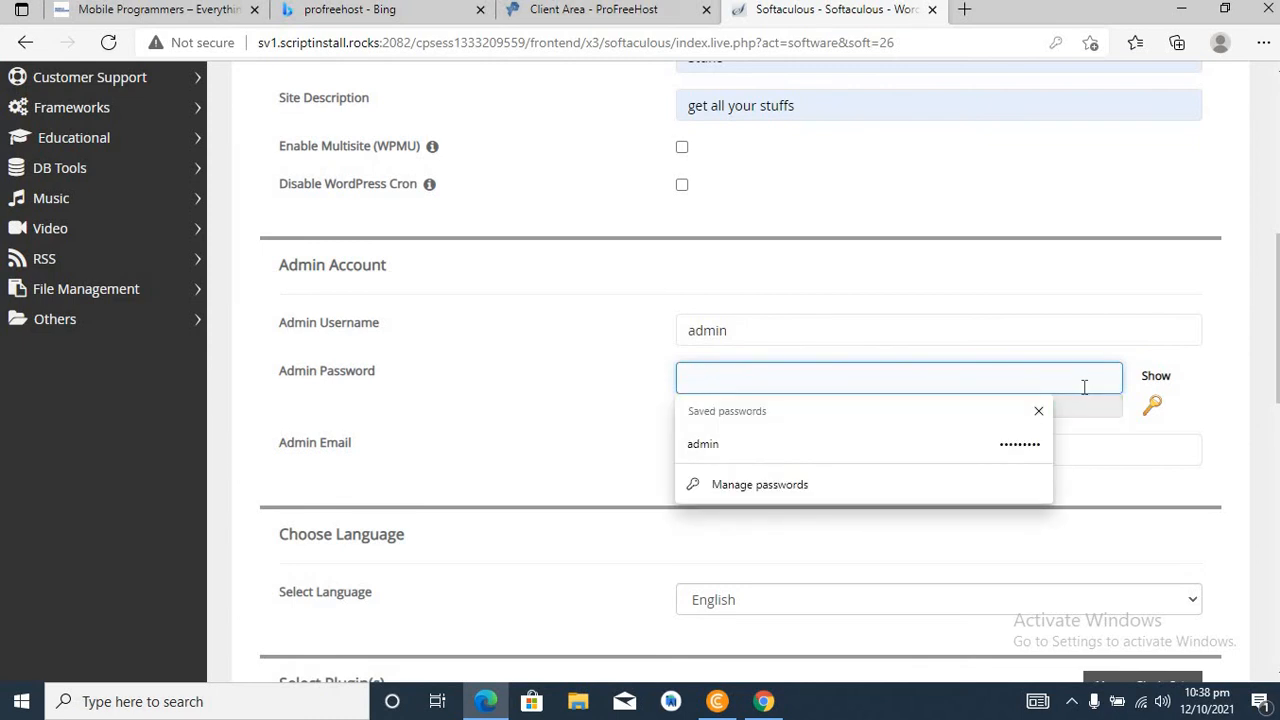
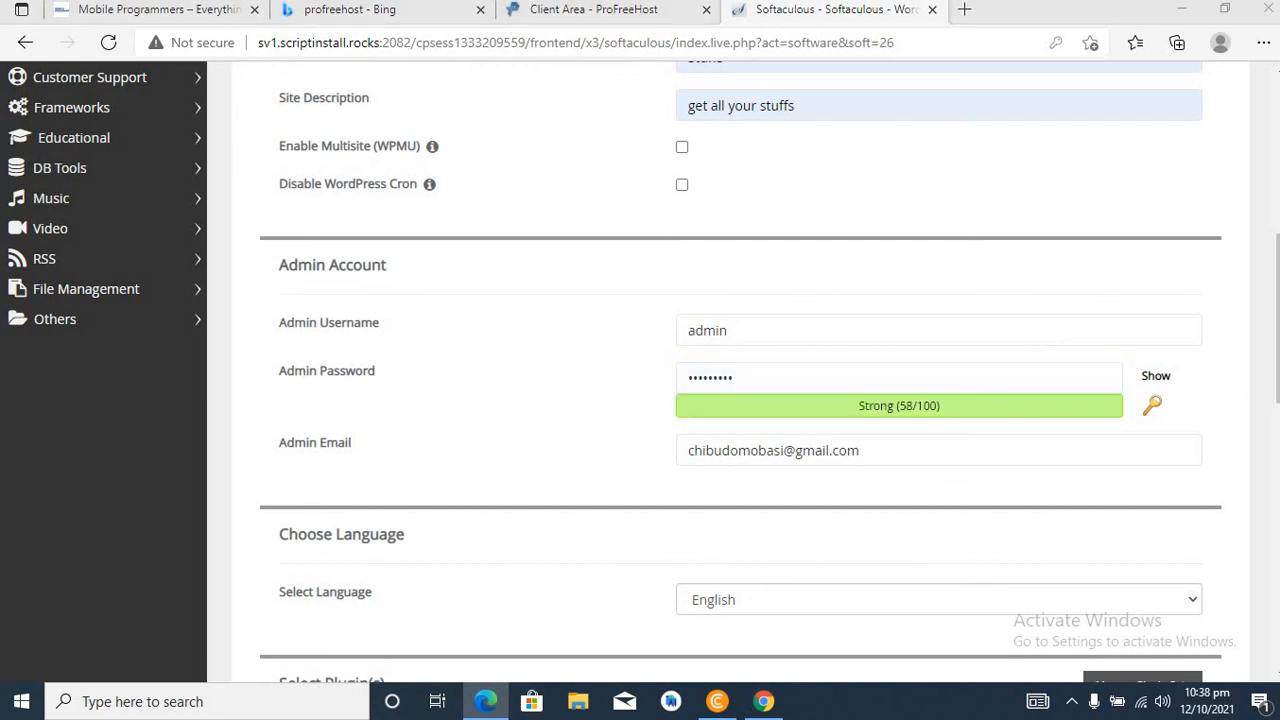
# Step: Submit the WordPress installation for stuffs.unaux.com with these settings
pyautogui.scroll(-4, 1140, 630)
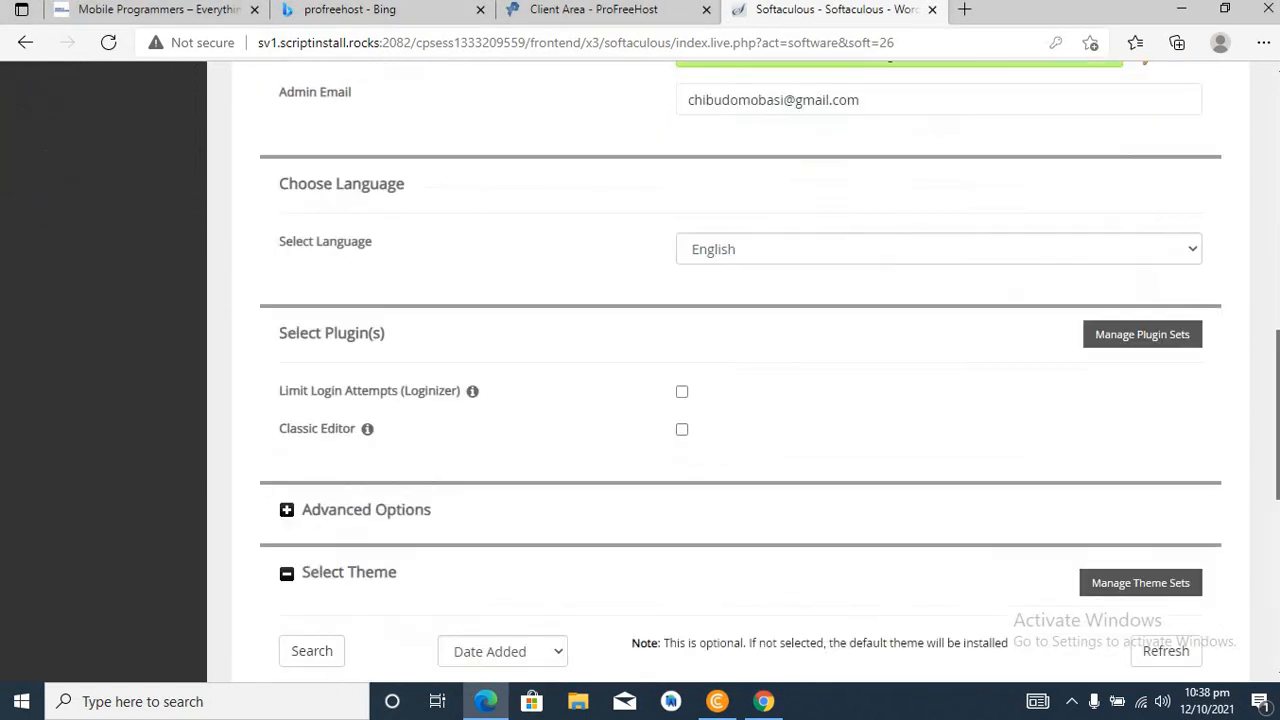
pyautogui.scroll(-5, 740, 380)
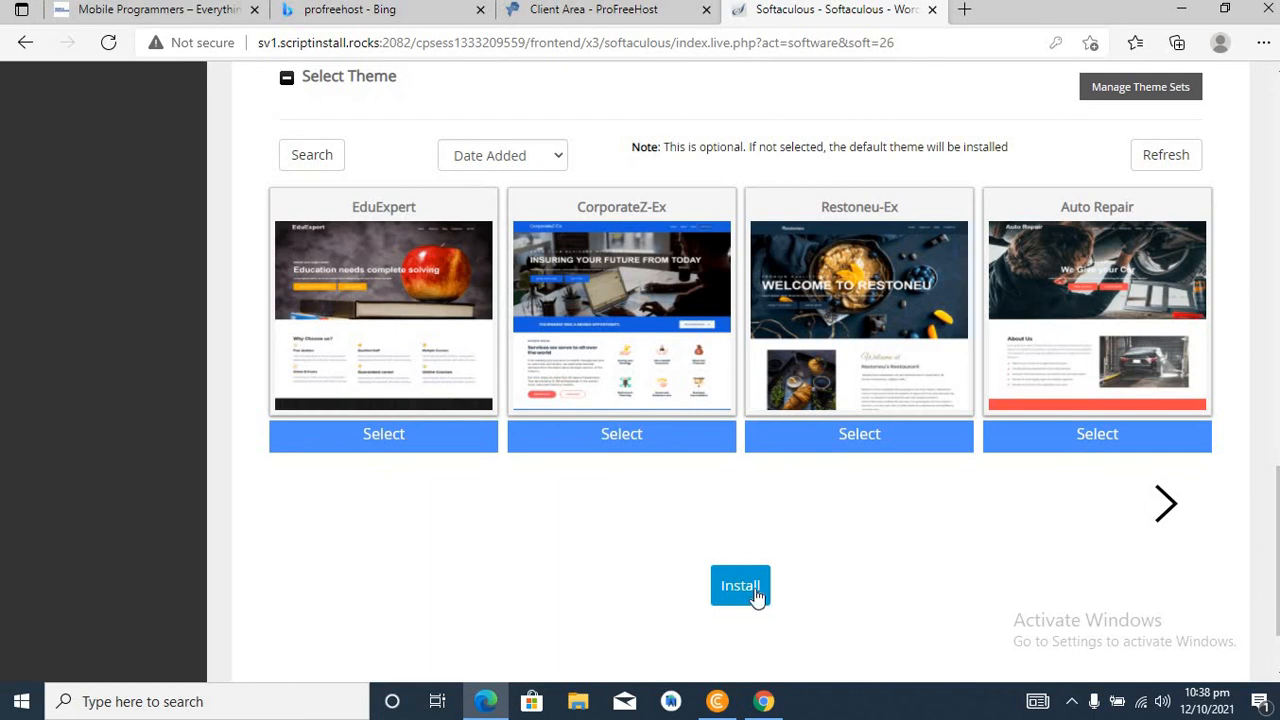
pyautogui.click(740, 586)
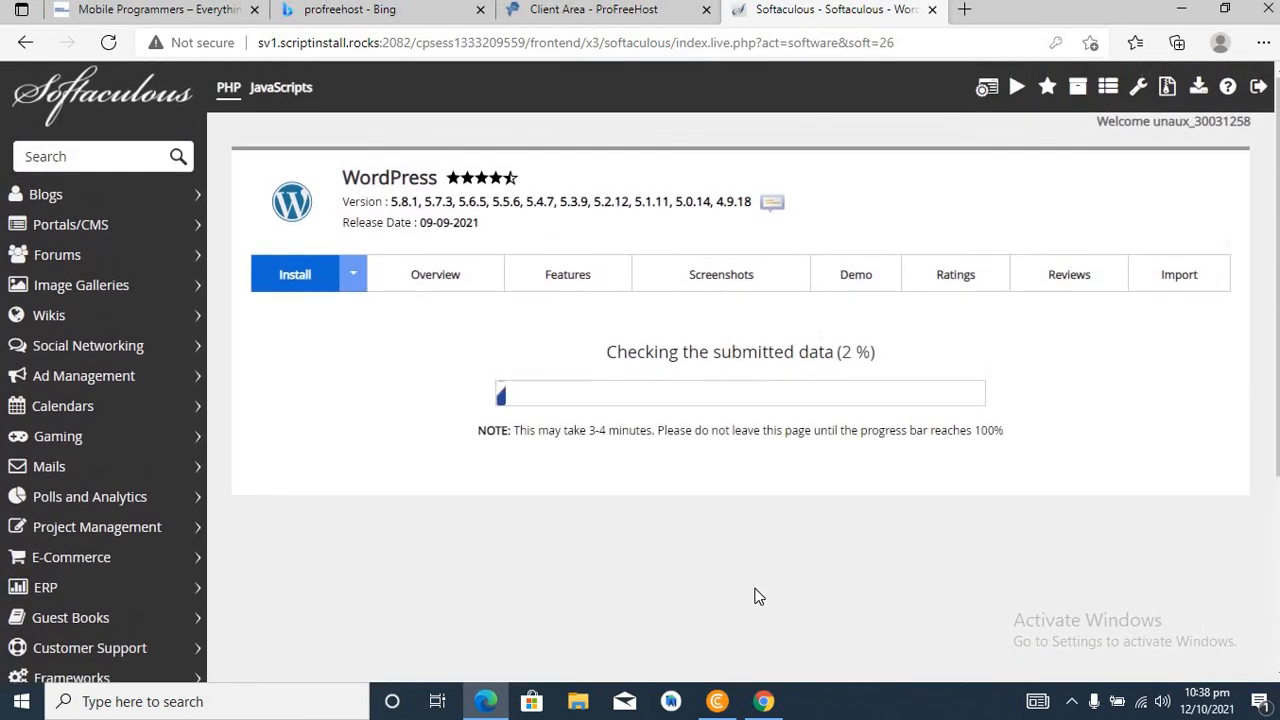